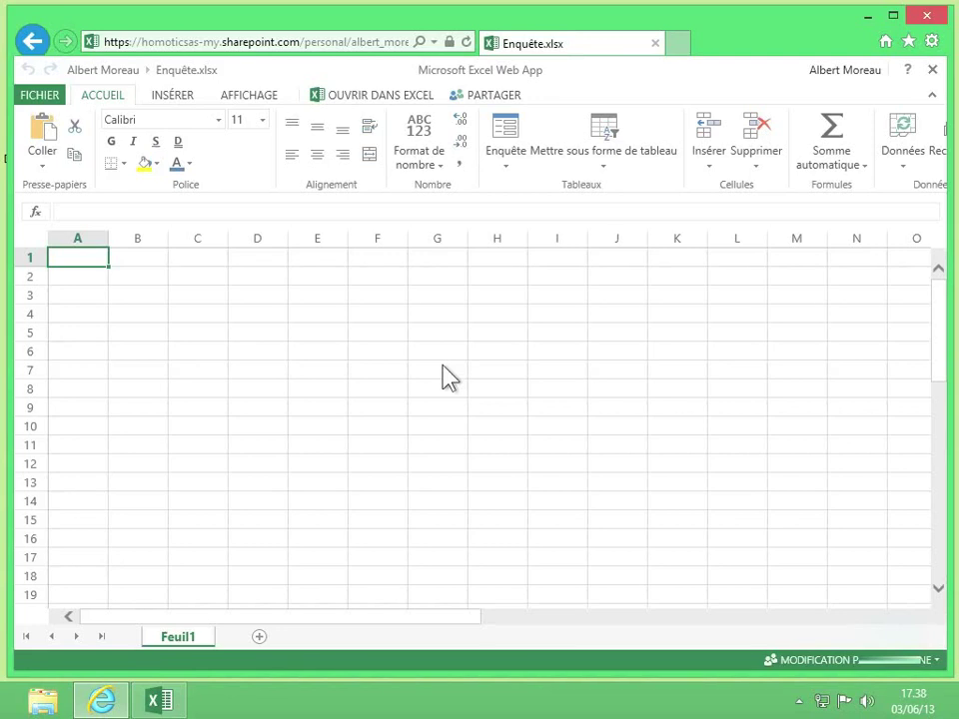
Step: Insert a new survey into the Enquête.xlsx workbook
click(182, 99)
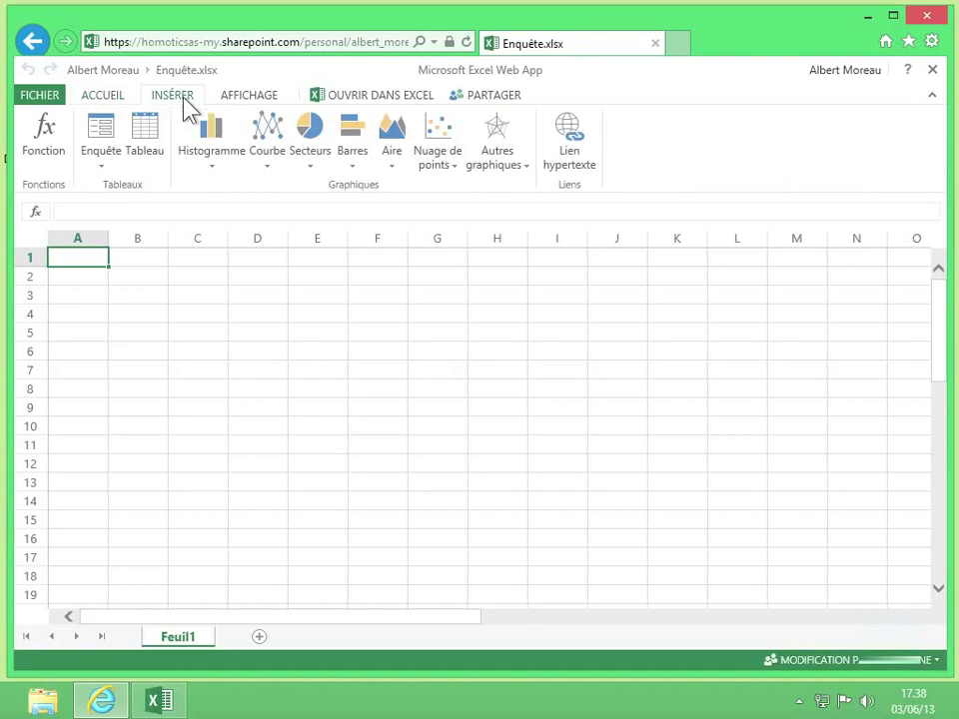
click(104, 159)
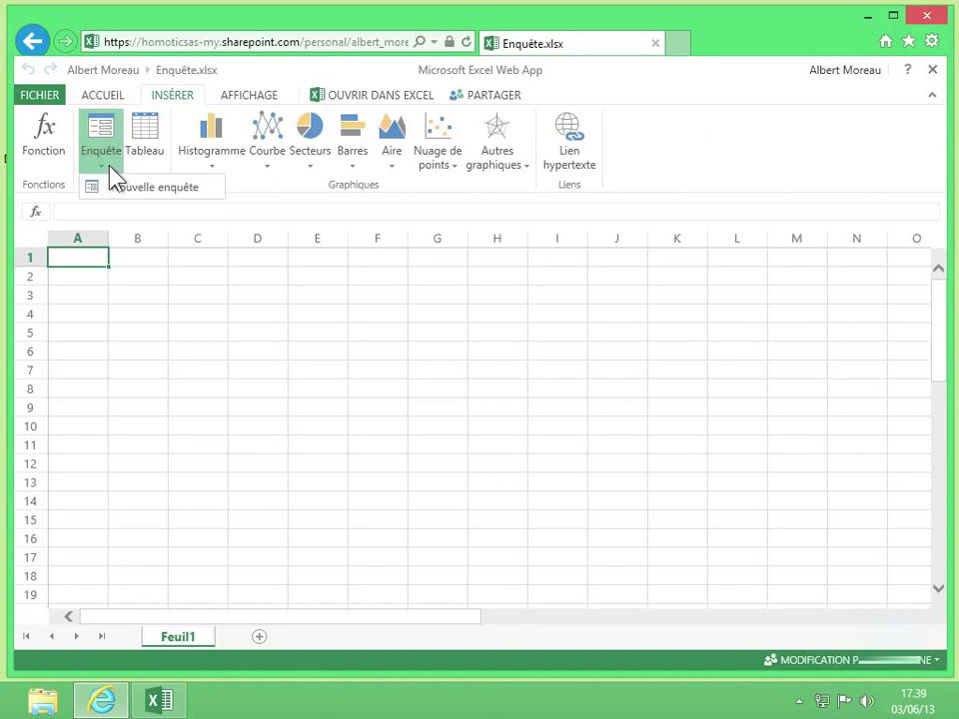
click(169, 190)
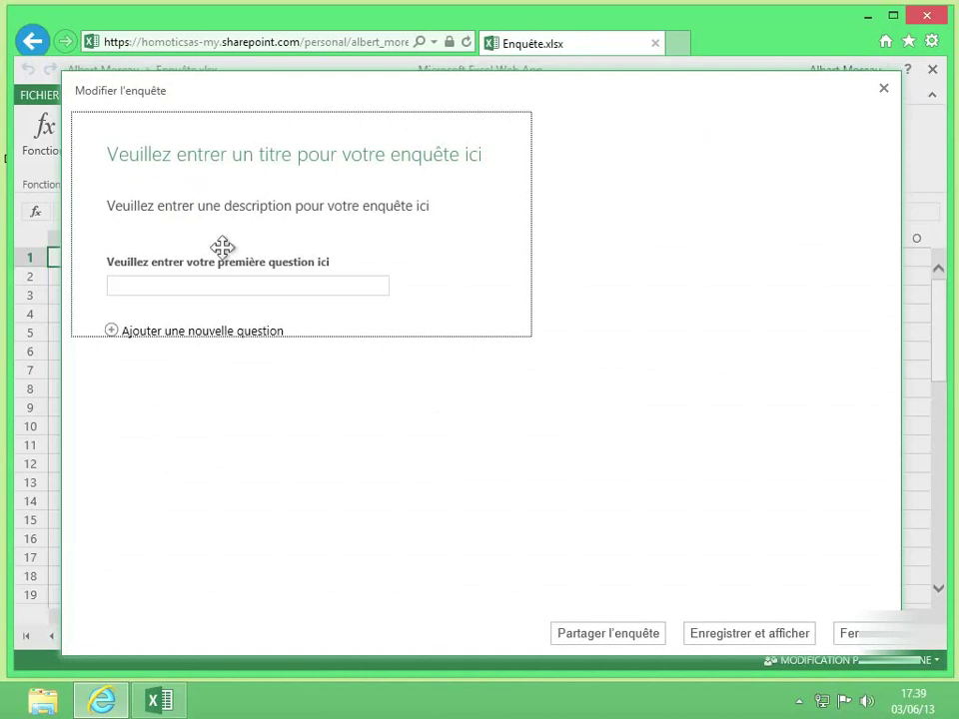
Step: Replace the first survey question's placeholder text with "Habitez-vous en :"
click(197, 284)
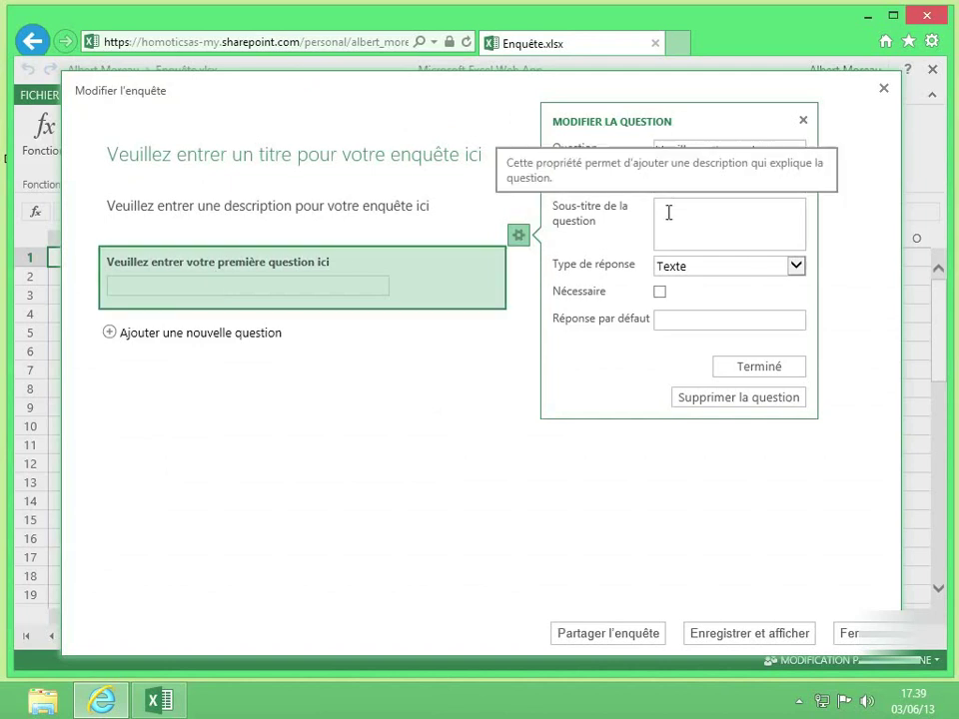
triple_click(766, 172)
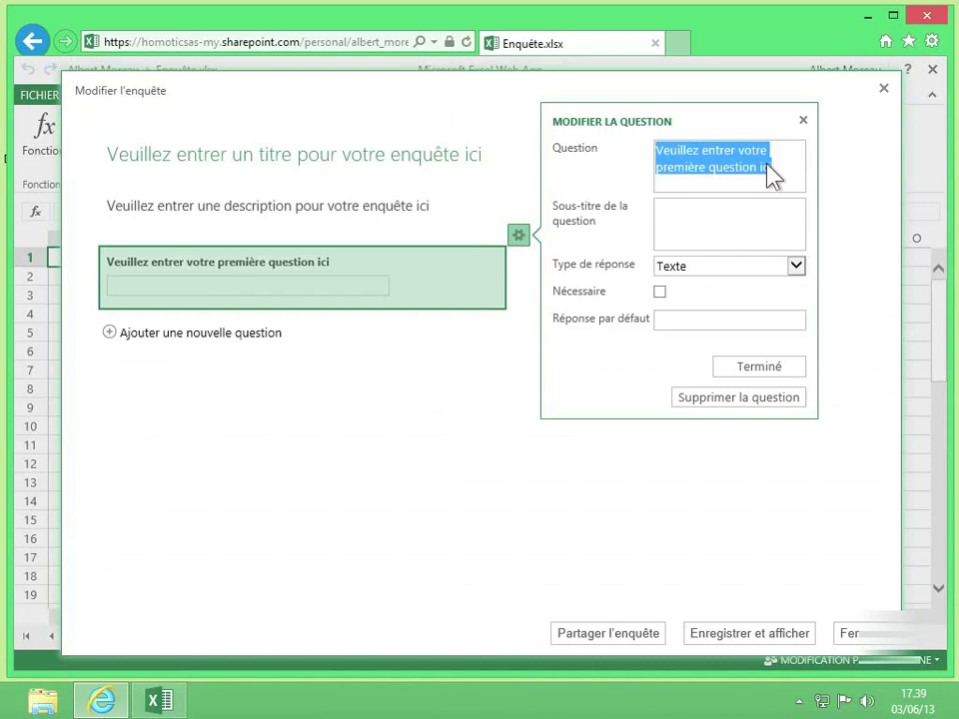
key(Delete)
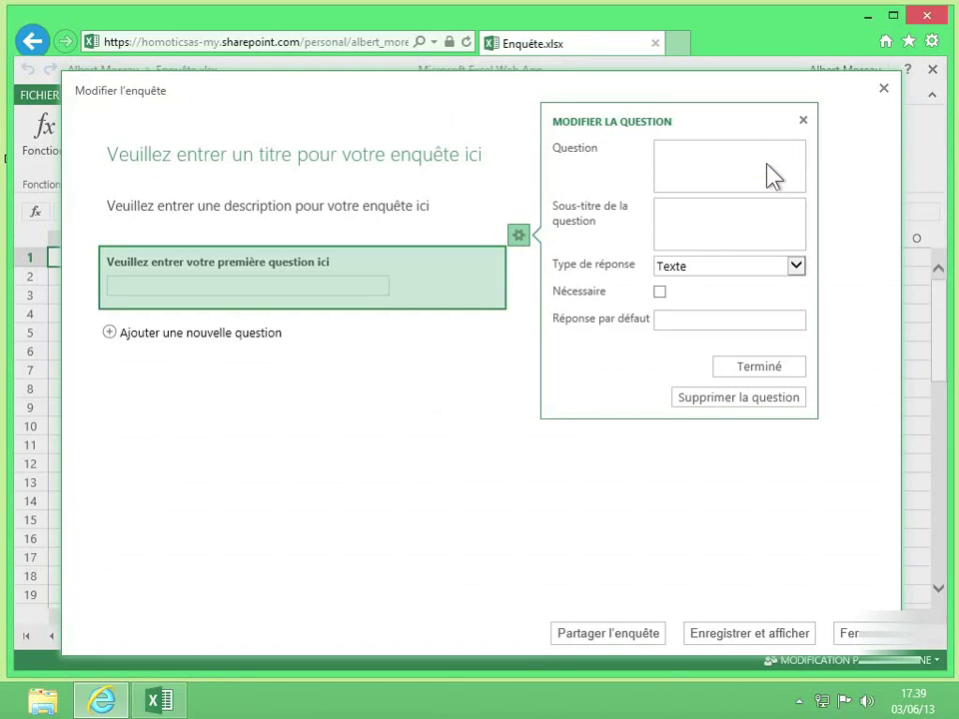
text(Habitez-vous en :)
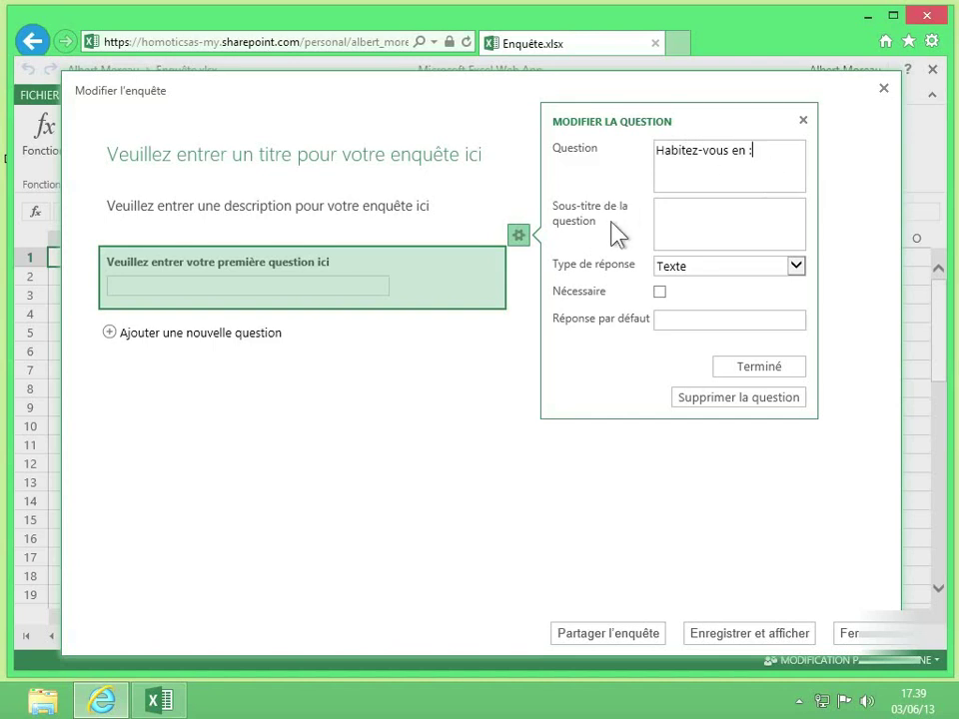
mouse_move(611, 222)
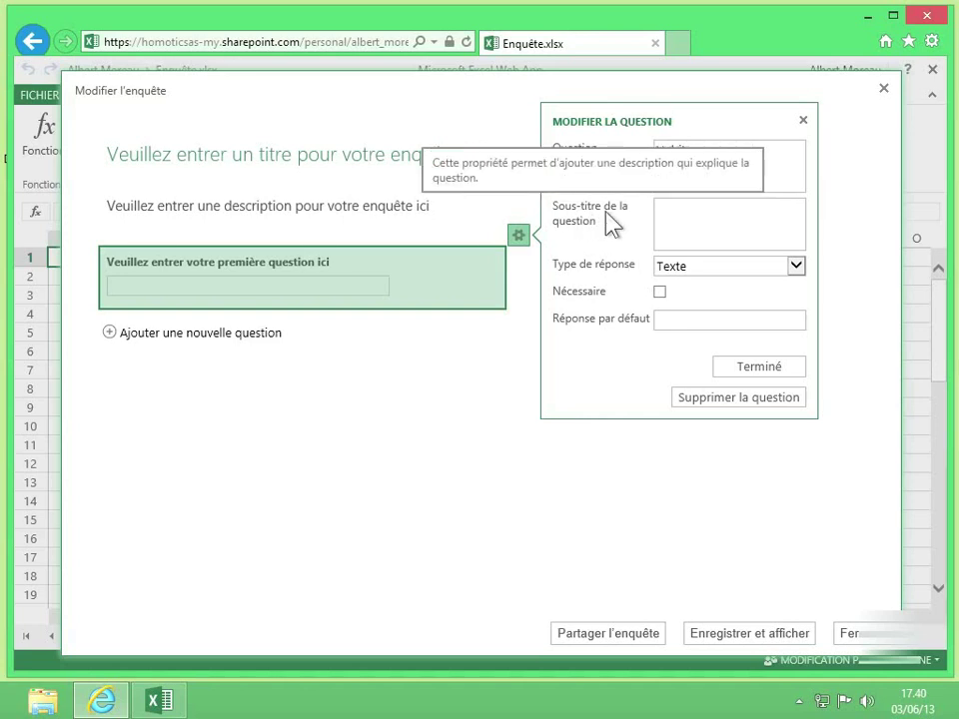
click(695, 216)
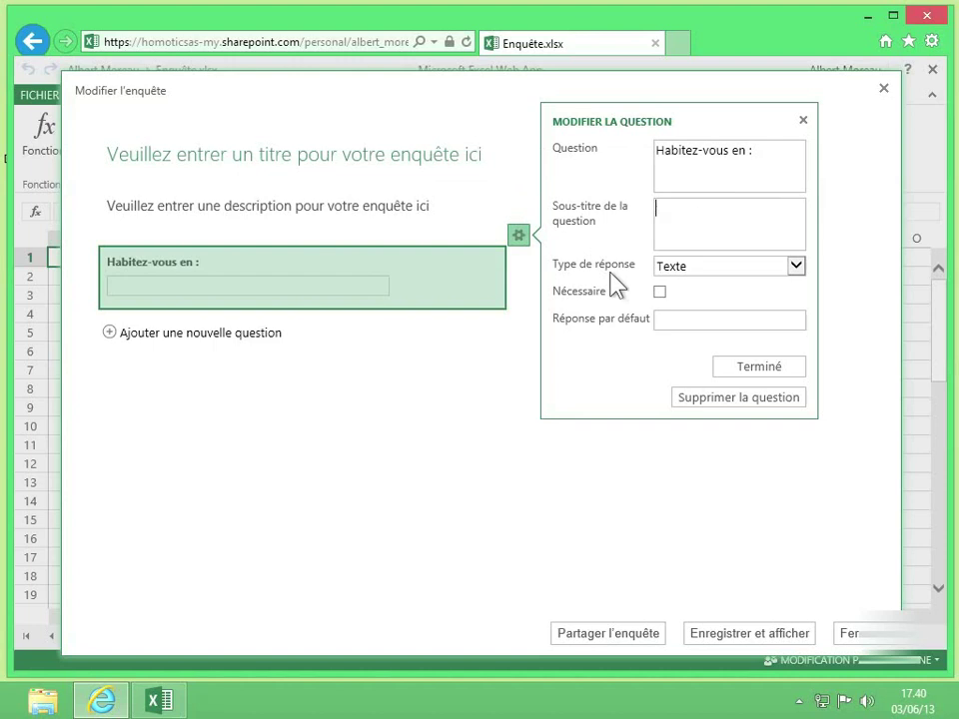
Step: Set the first question's response type to Choix and mark it as required
mouse_move(616, 286)
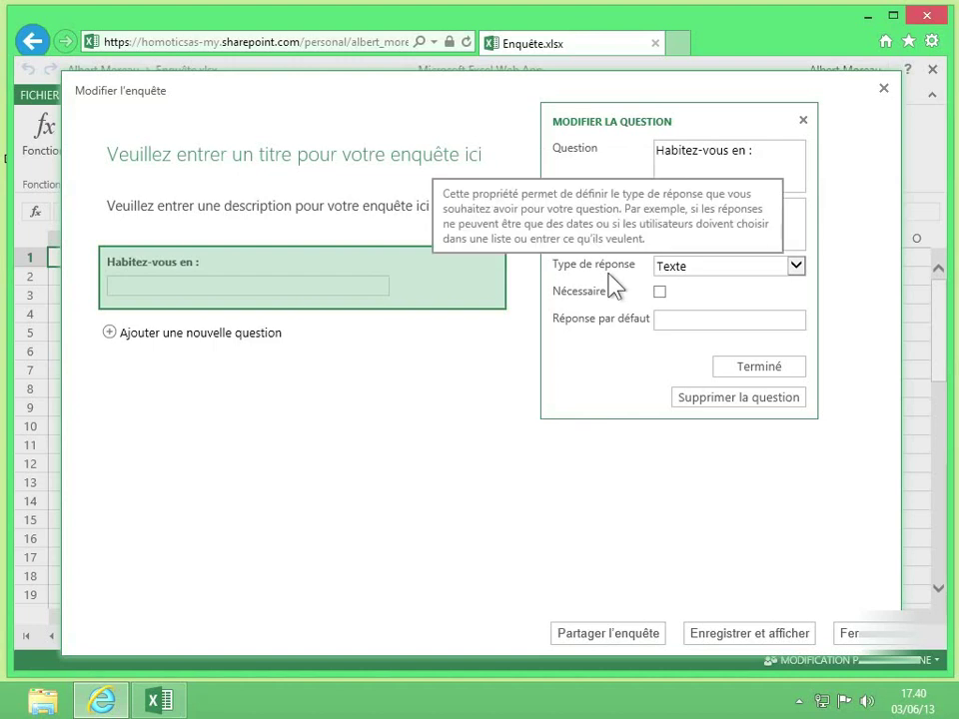
click(699, 268)
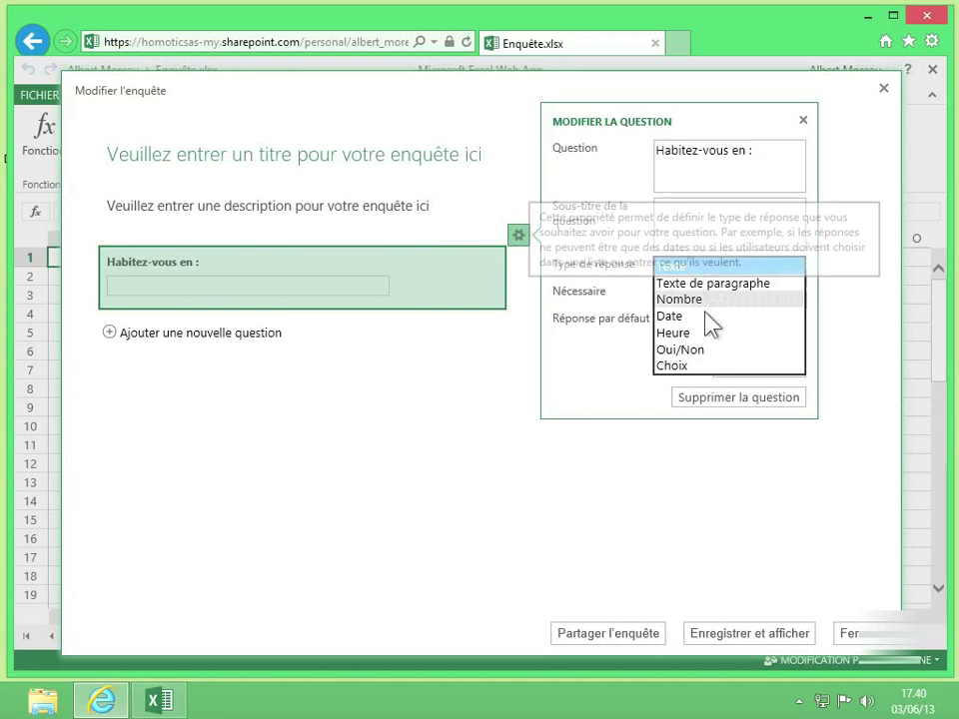
click(675, 366)
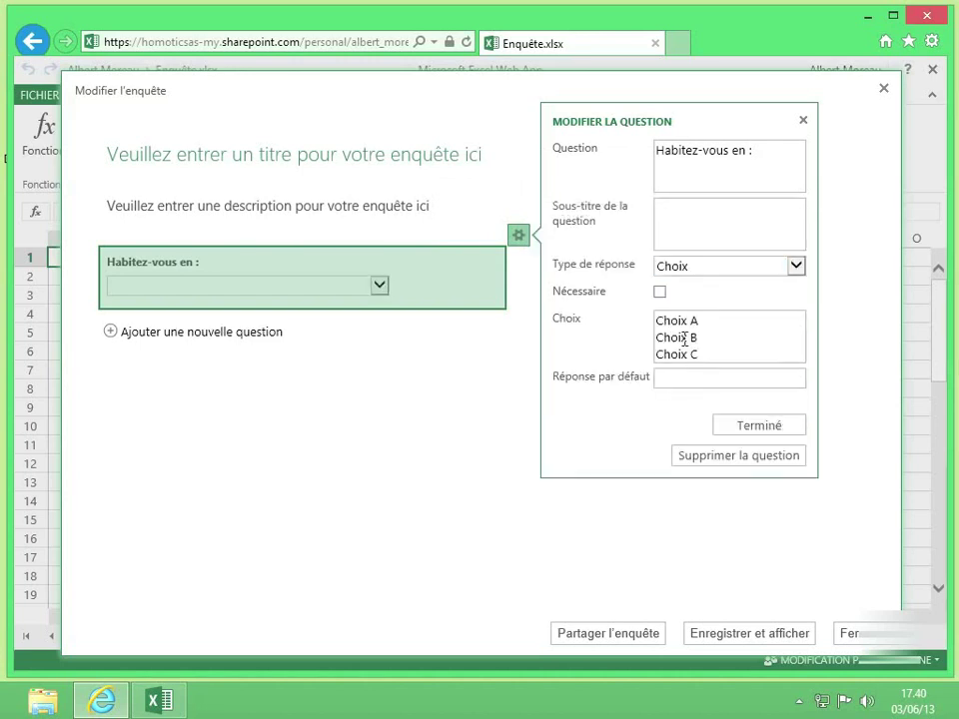
click(659, 292)
Step: Replace the default choices with Appartement, Maison and Péniche, leave the default answer empty, and finish the first question
key(ctrl+a)
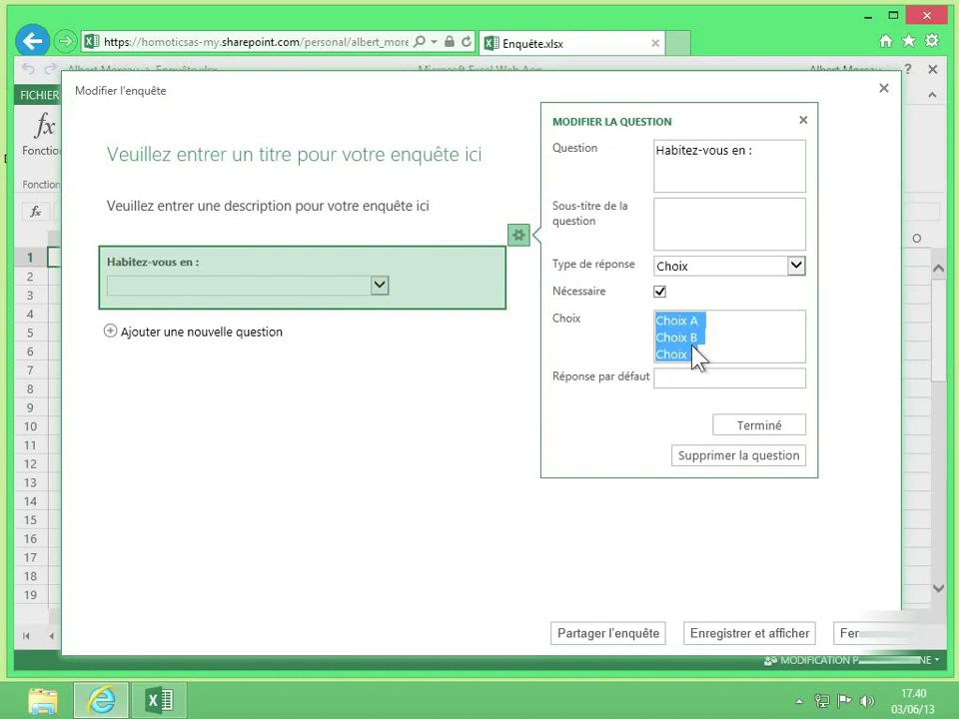
text(Ap)
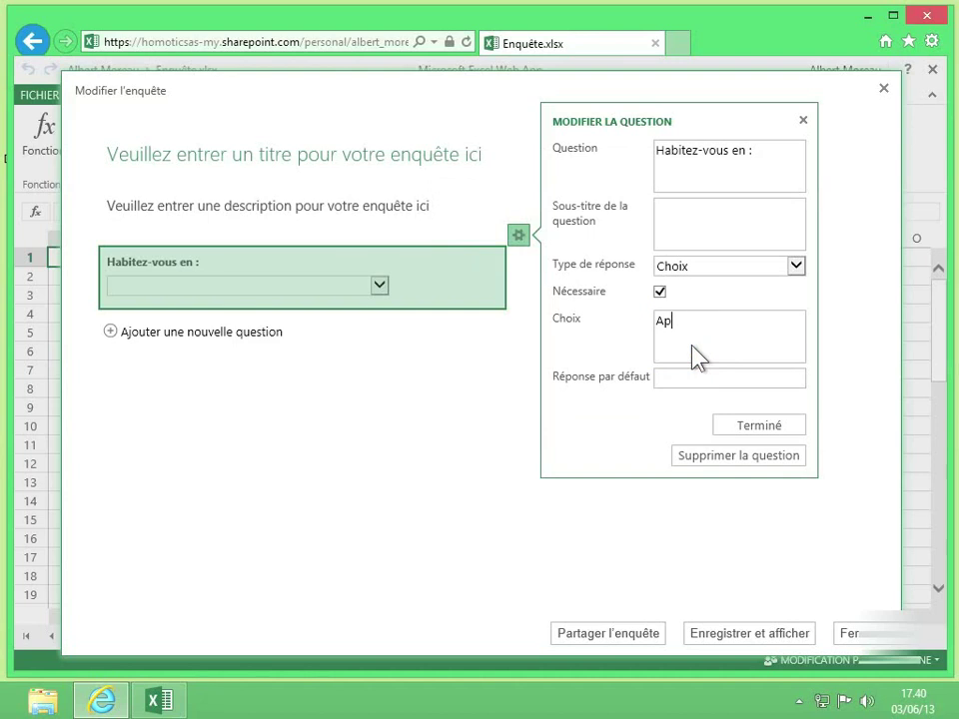
text(partement)
key(Return)
text(Maison)
key(Return)
text(Péniche)
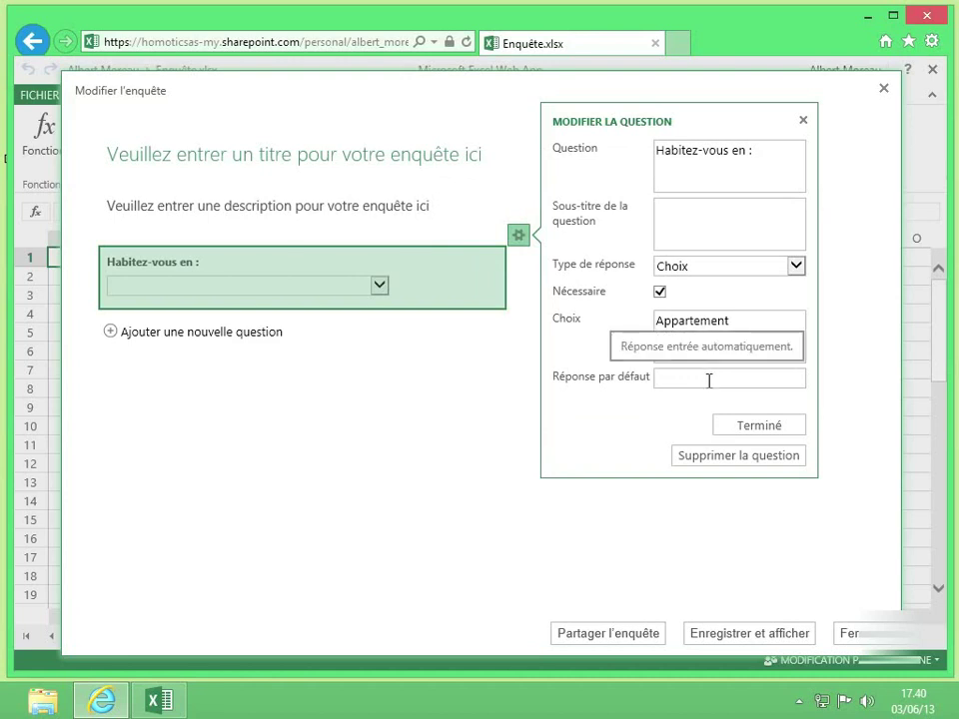
click(709, 381)
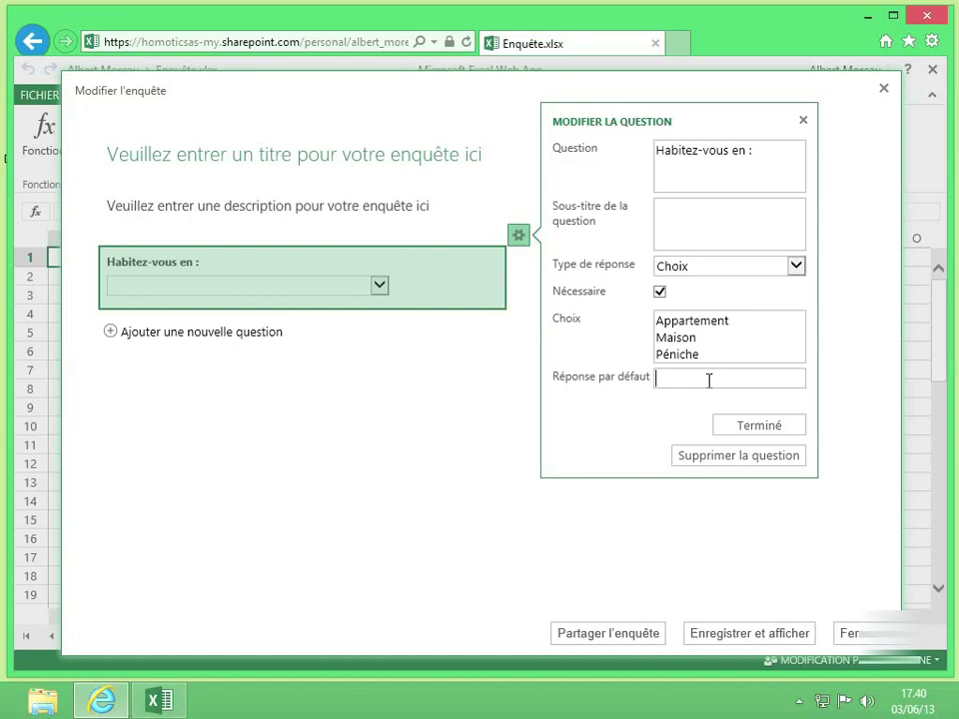
click(761, 427)
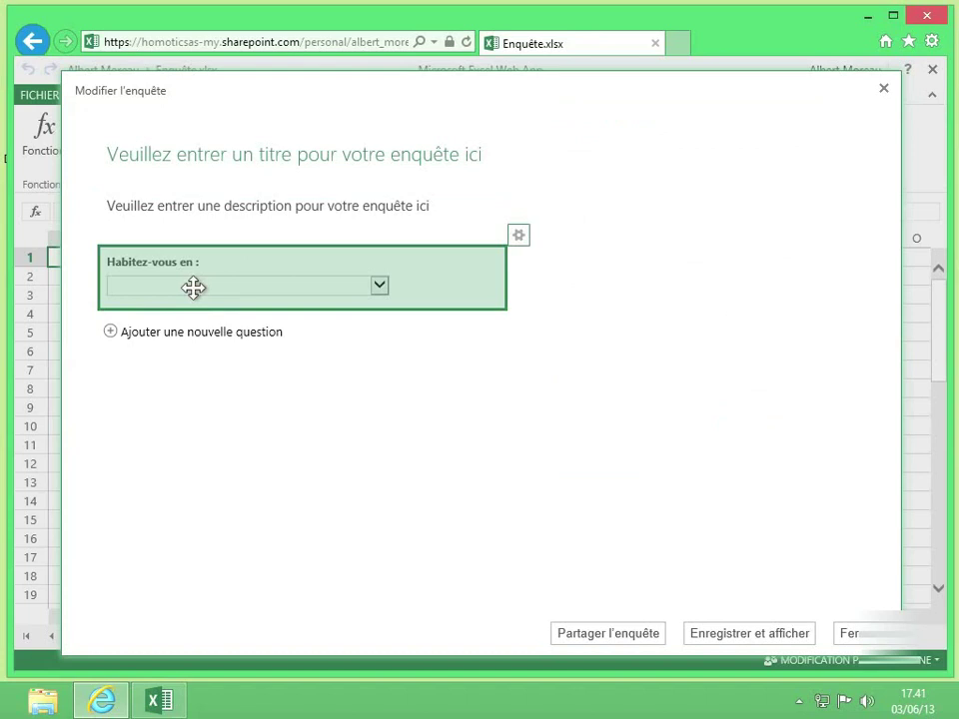
Step: Reopen the "Habitez-vous en :" question's settings to review them, and close them without changes
click(518, 236)
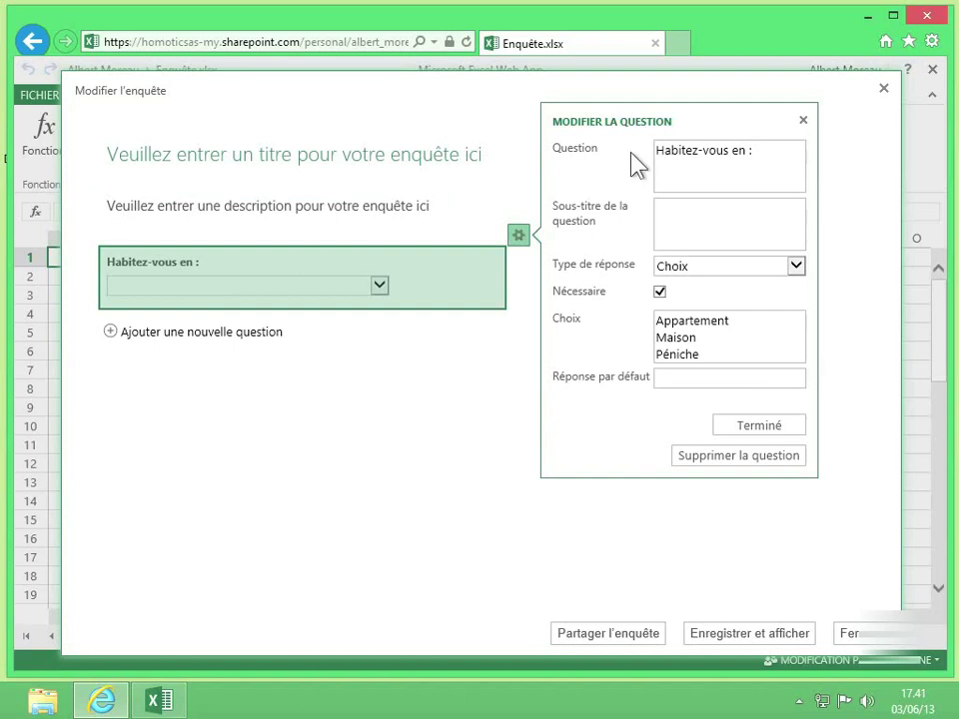
triple_click(706, 155)
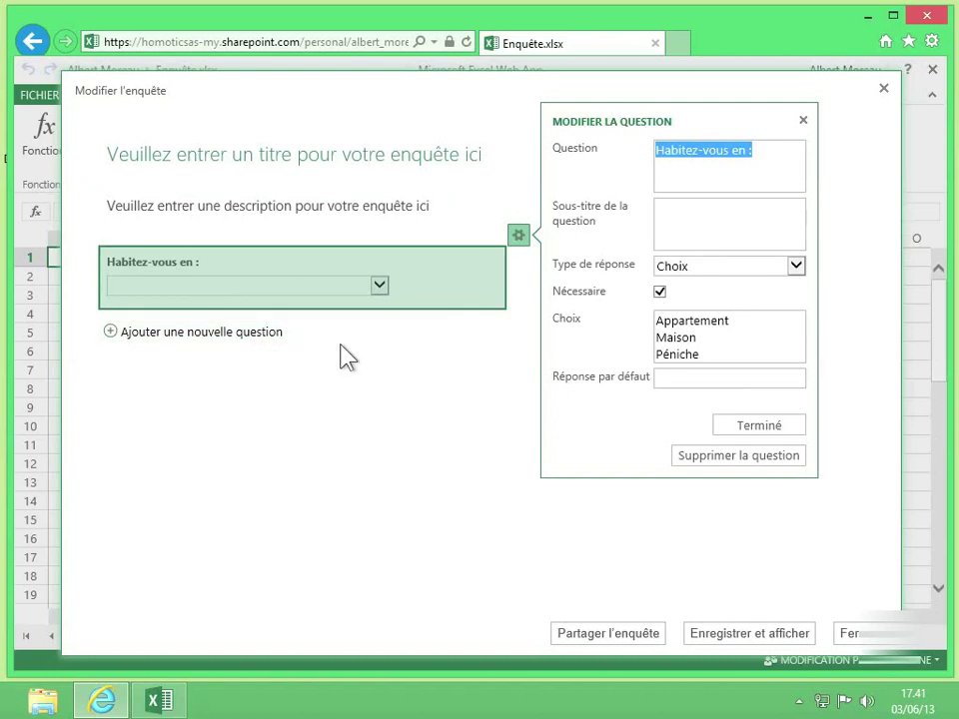
click(381, 359)
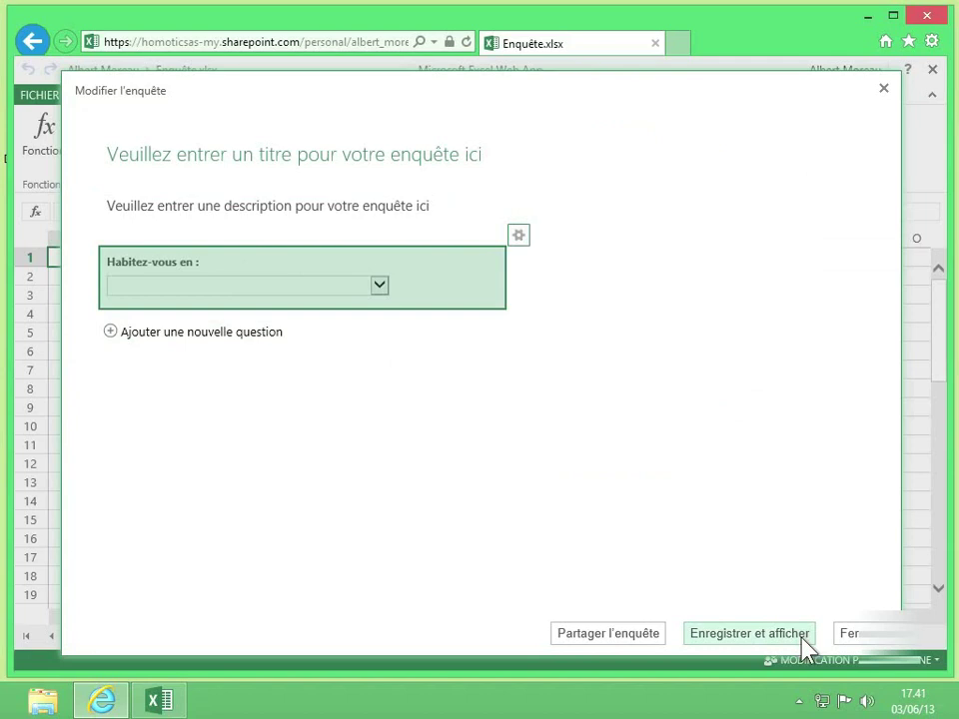
Step: Add a second question with the text "Quel est le nombre de pièces de votre habitation ?"
click(230, 334)
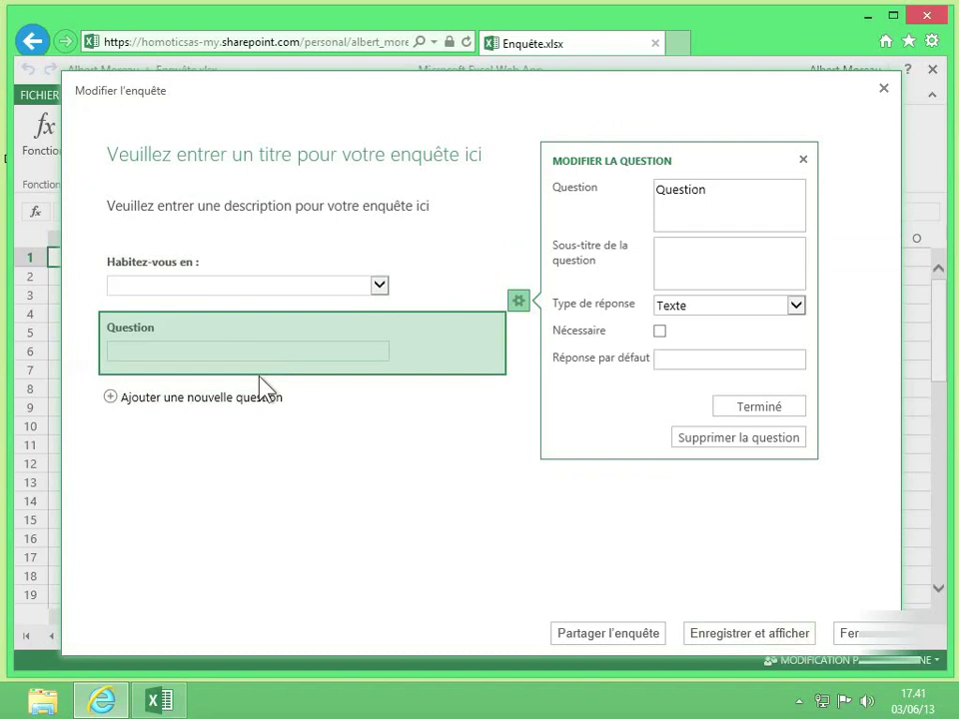
click(737, 214)
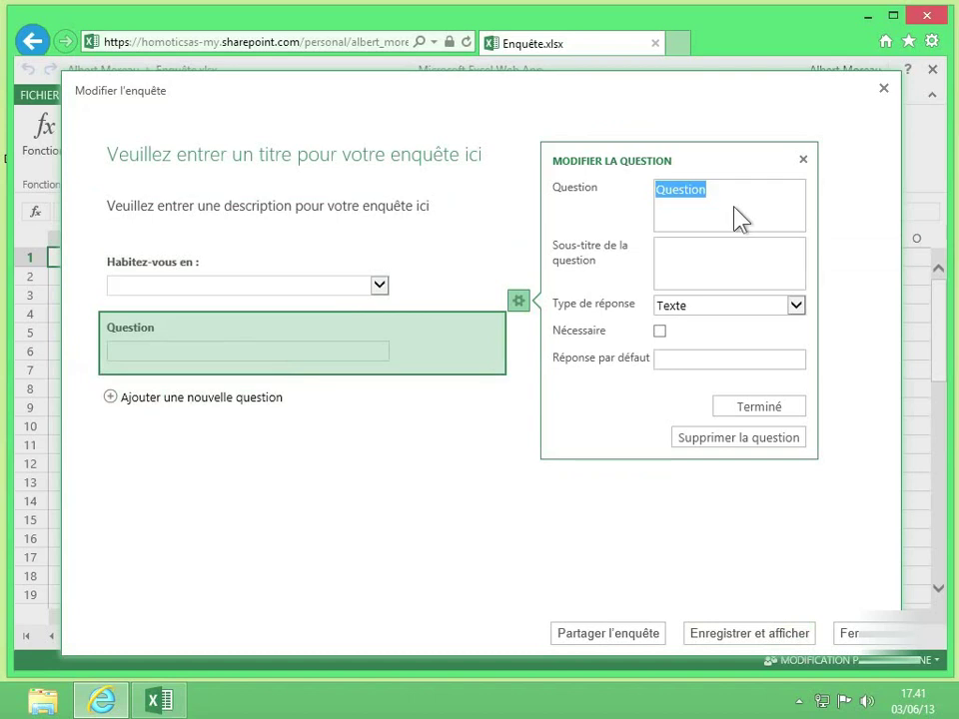
text(Que)
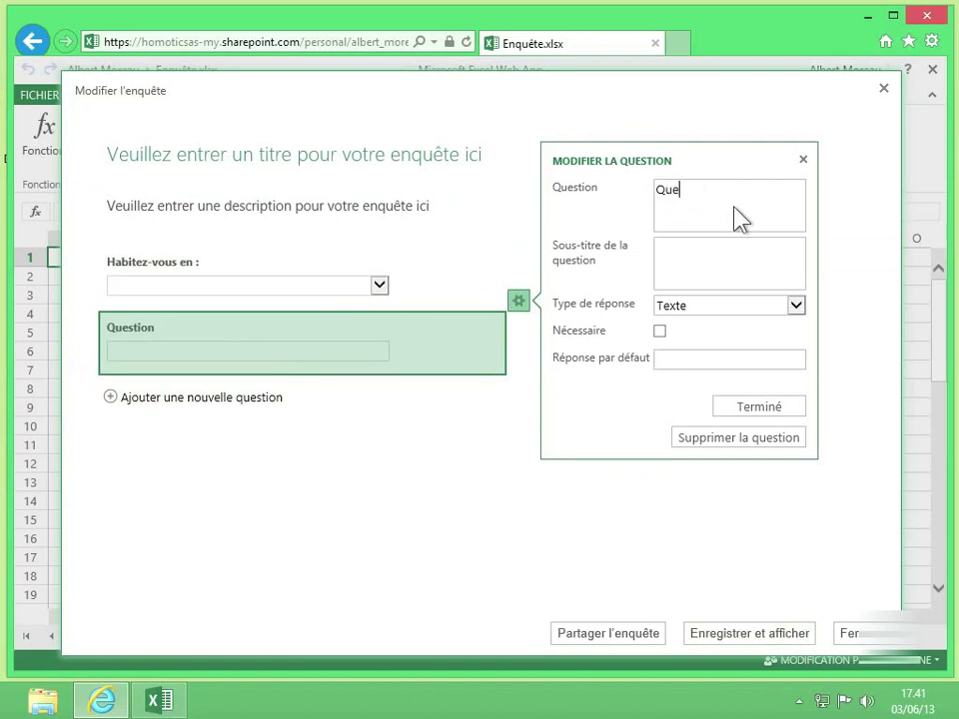
text(l est le nombre de pièces de vot)
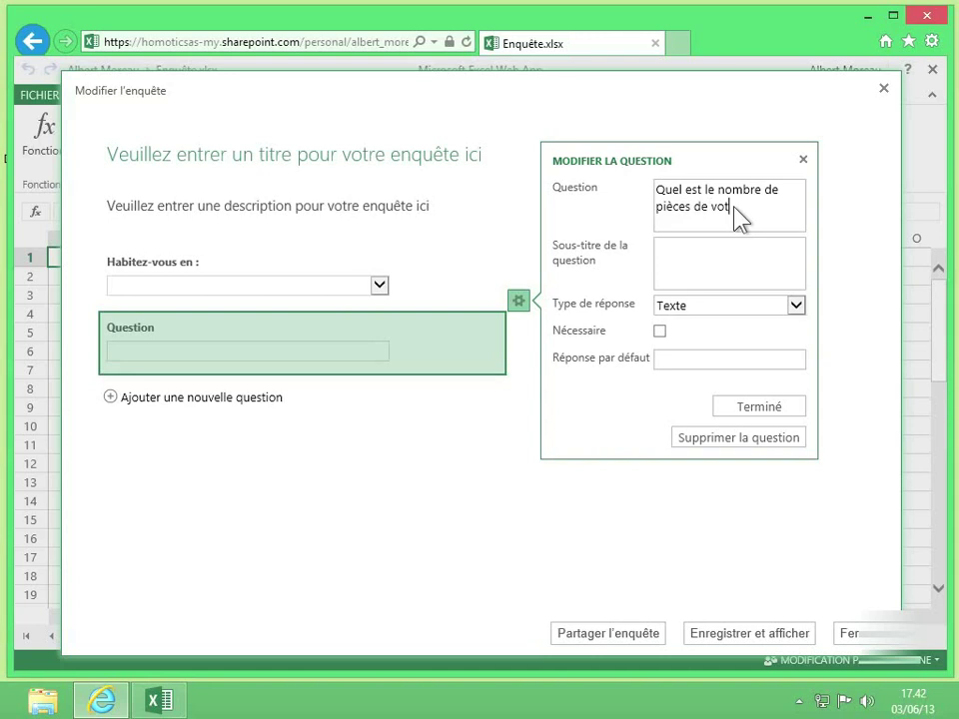
text(re habitation ?)
click(706, 249)
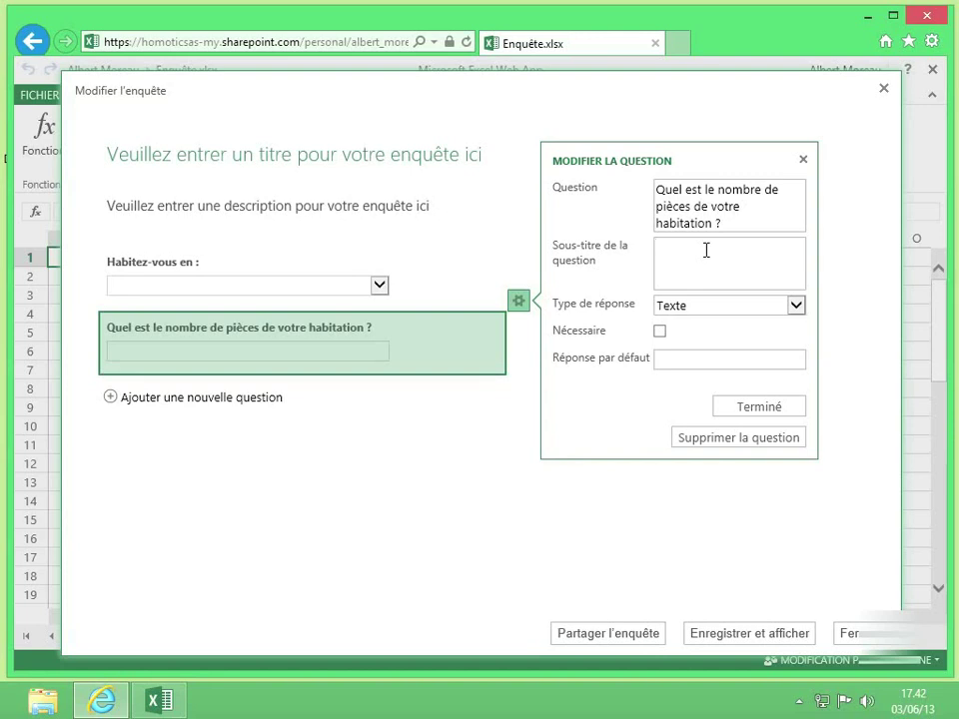
Step: Set the second question's response type to Nombre, make it required, leave the format blank, and finish it
click(699, 308)
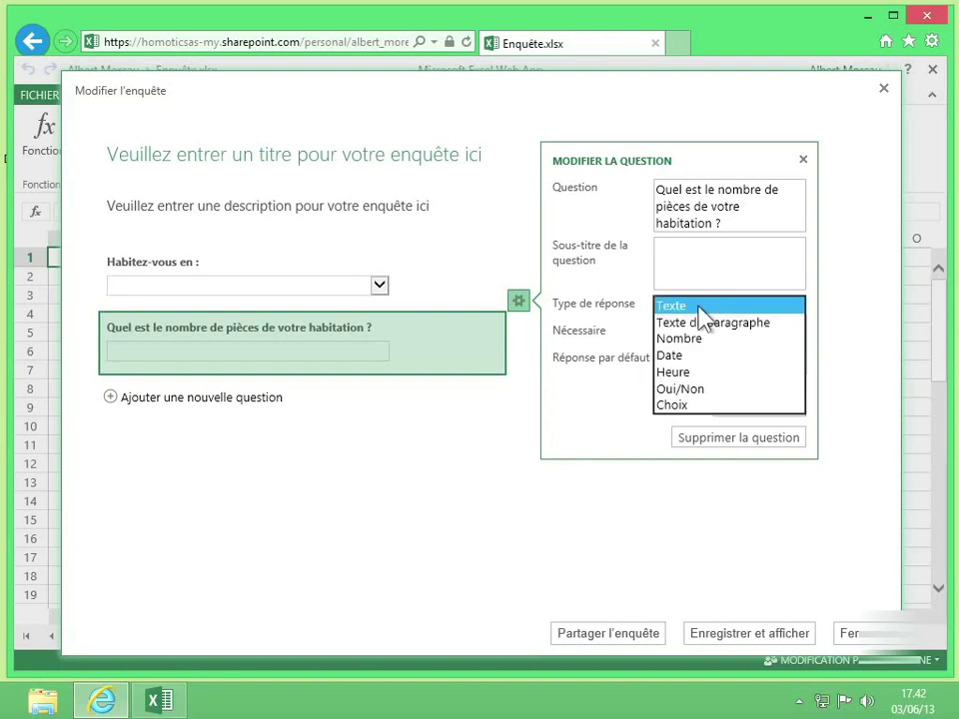
click(698, 340)
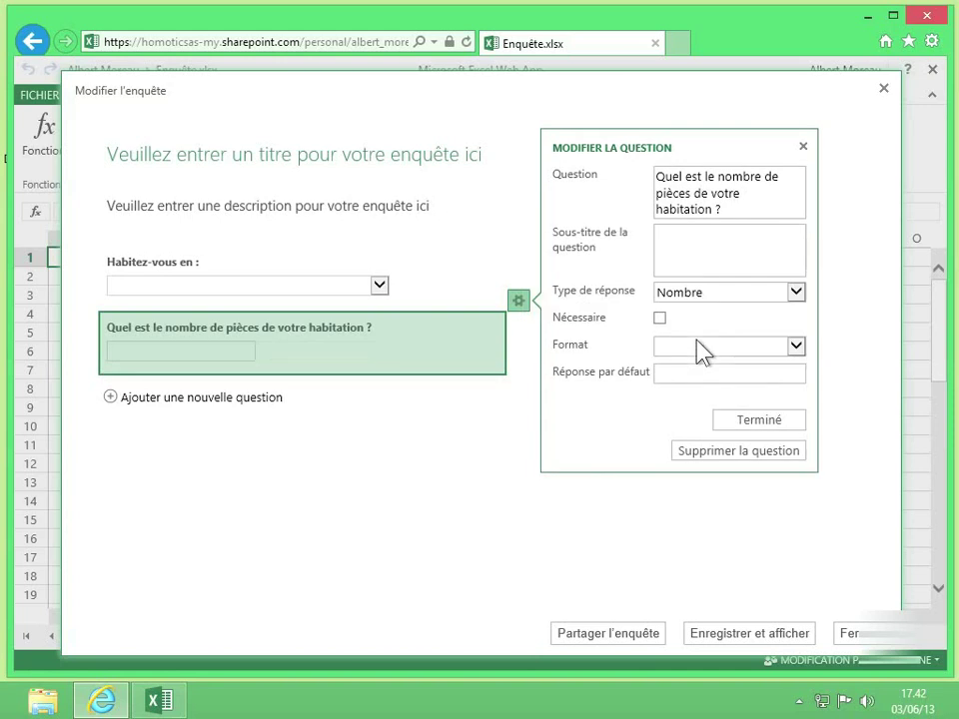
click(661, 318)
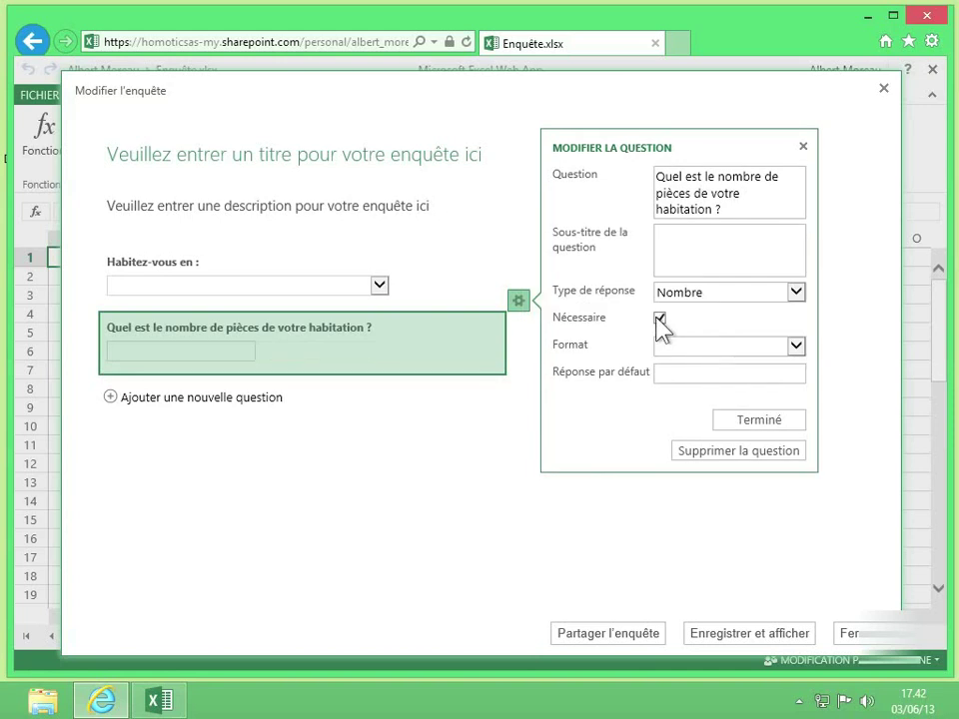
click(727, 347)
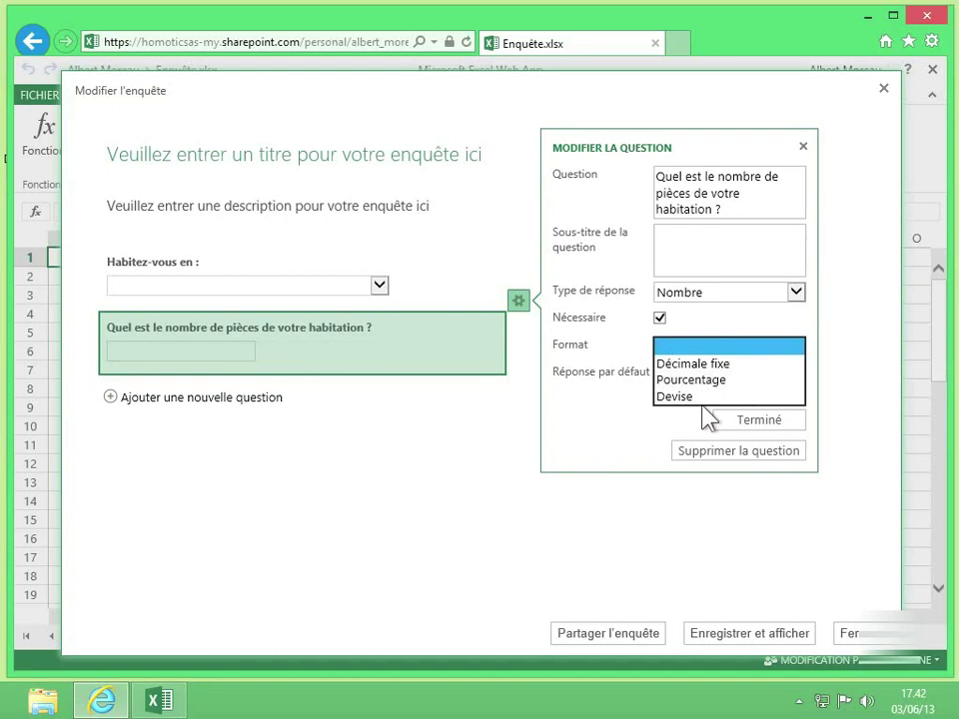
click(736, 329)
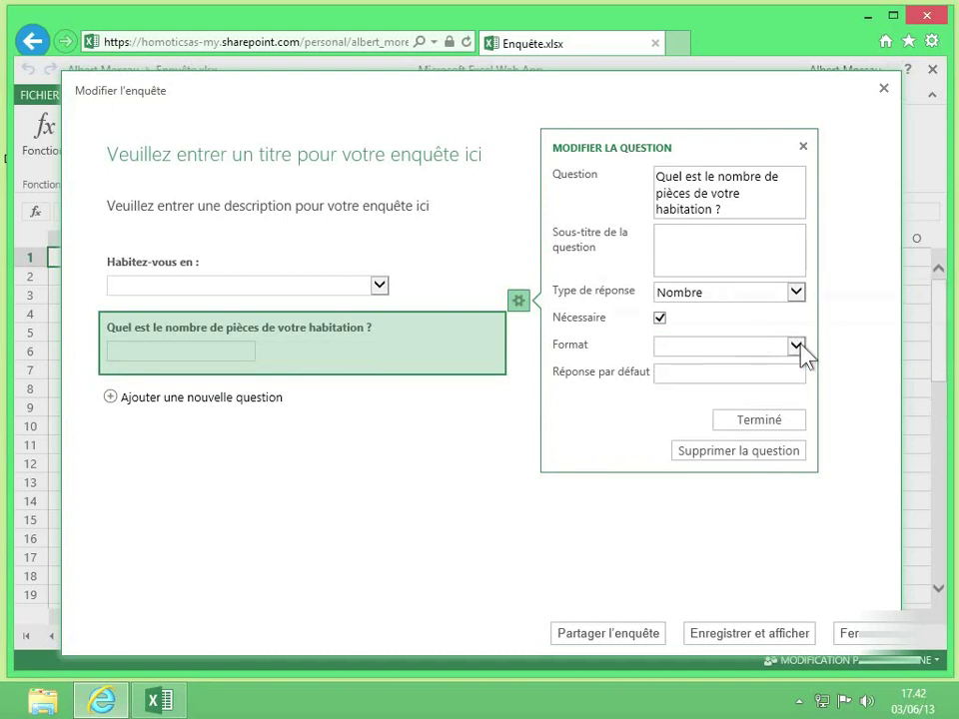
click(724, 421)
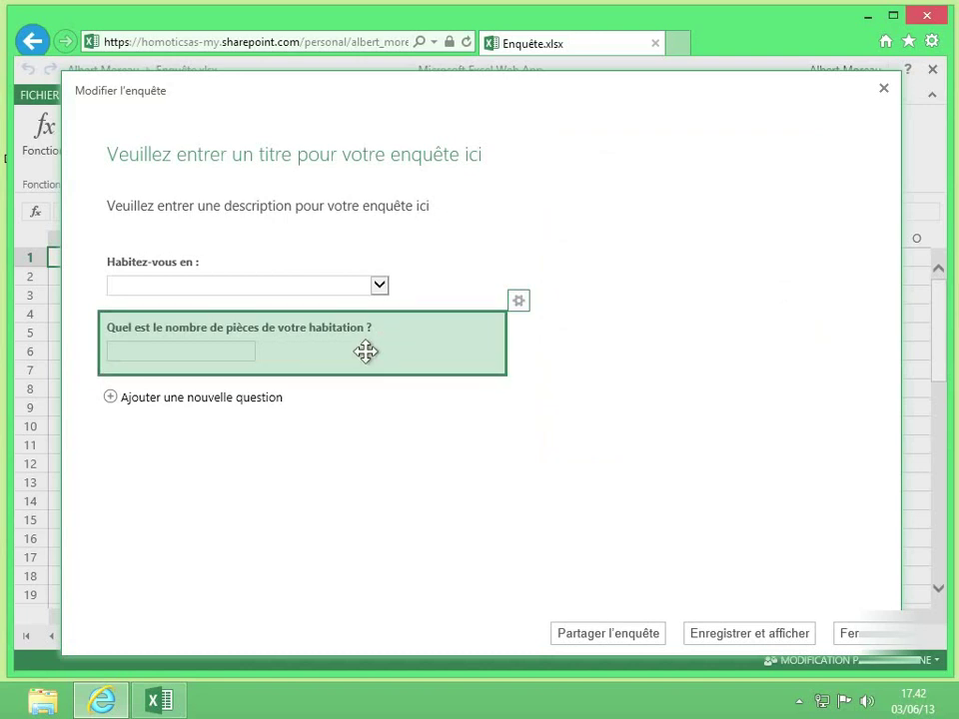
Step: Add a third question with the text "Quelle est la date d'entrée dans votre logement ?"
click(237, 397)
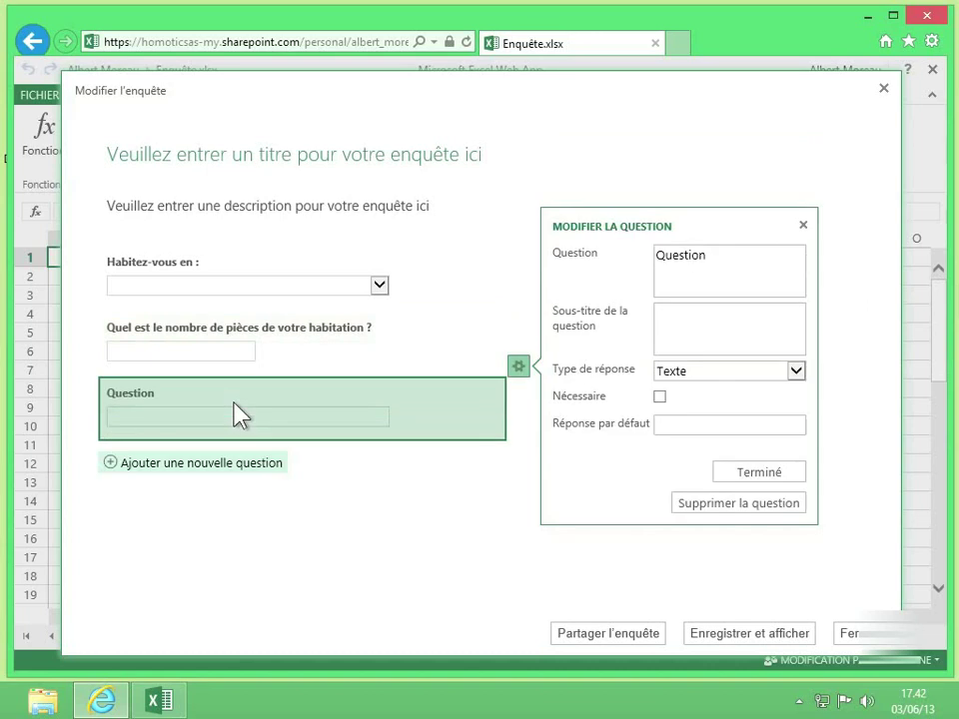
click(707, 377)
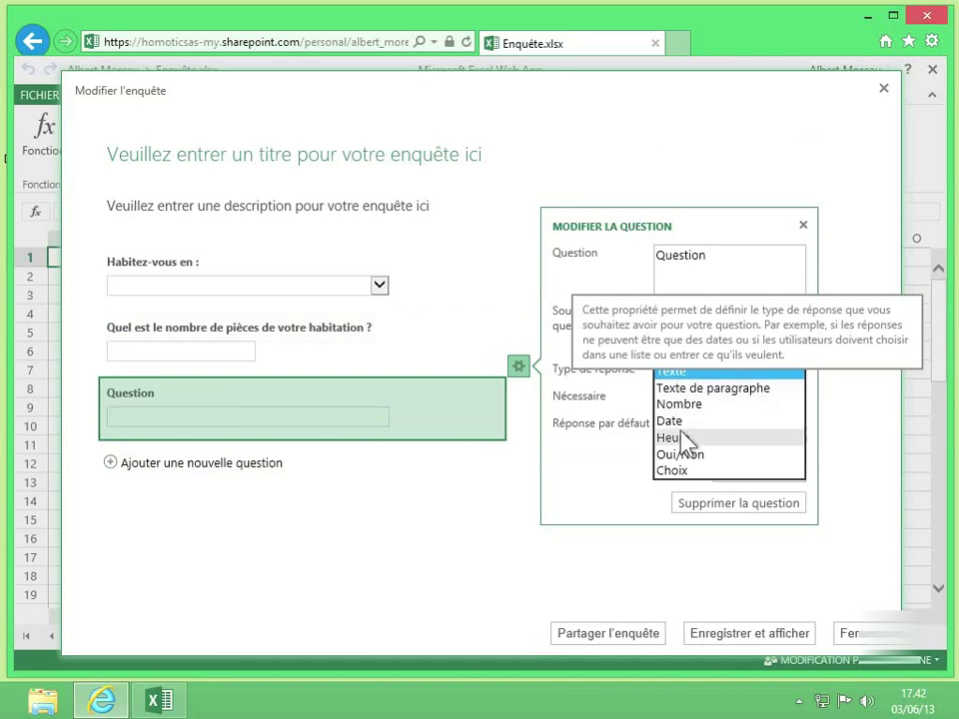
double_click(692, 287)
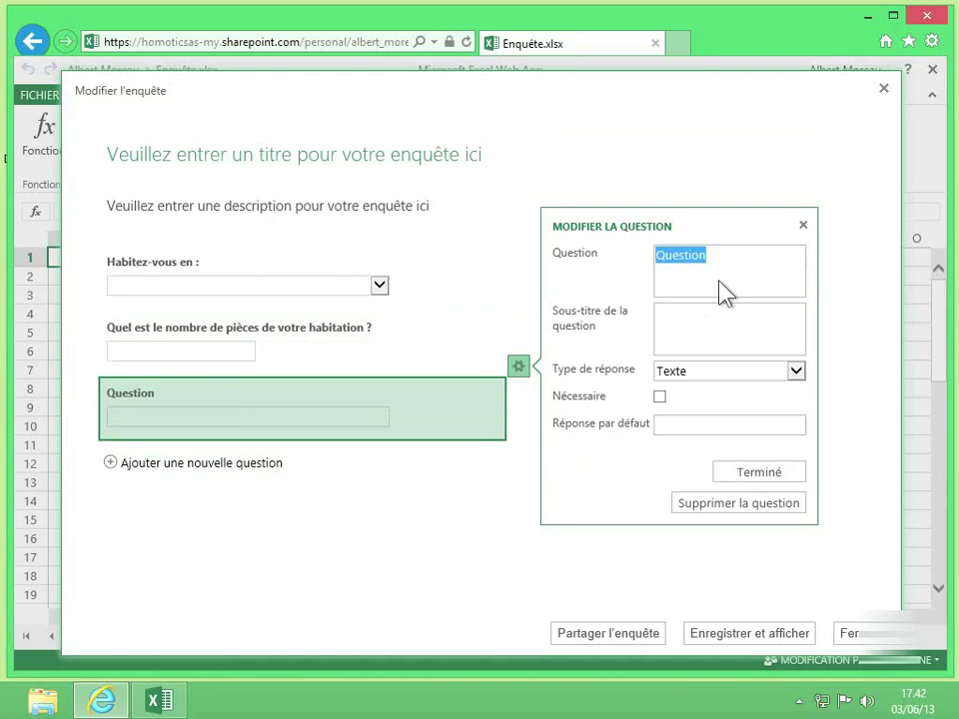
text(Qu)
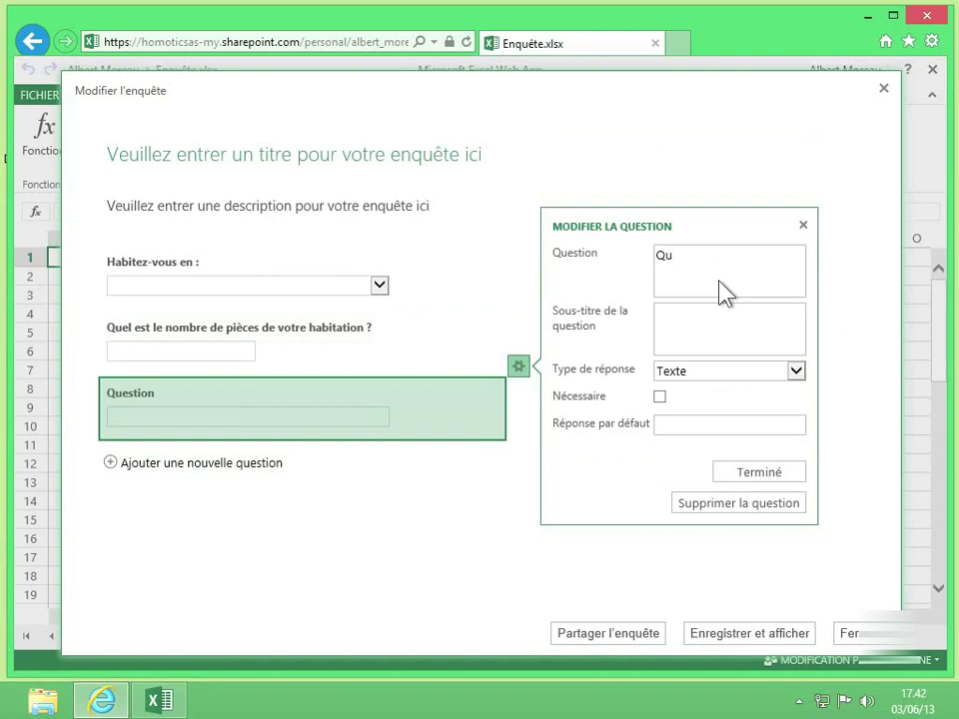
text(elle est la date d'entrée )
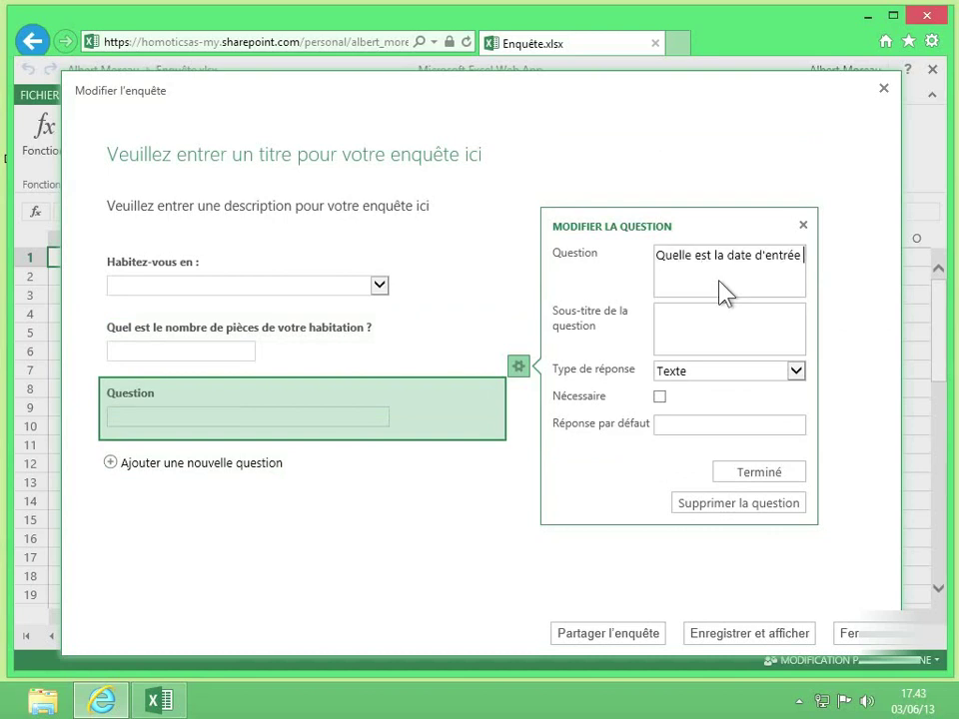
text(dans votre logement ?)
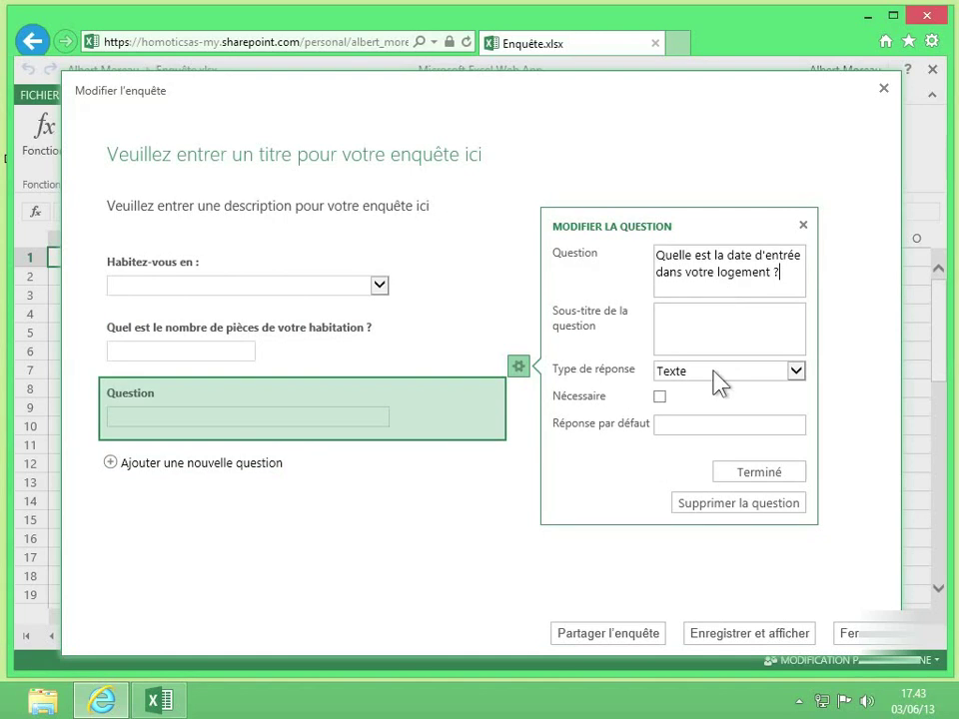
Step: Set the third question's response type to Date, leave it optional without a default answer, and finish it
click(715, 374)
click(715, 420)
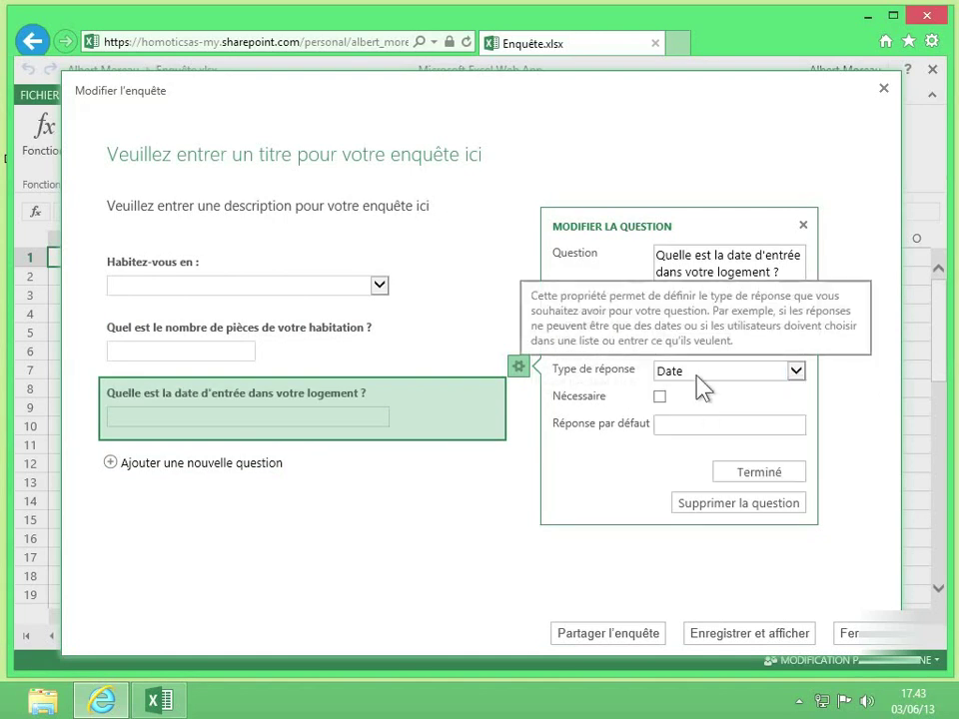
click(757, 478)
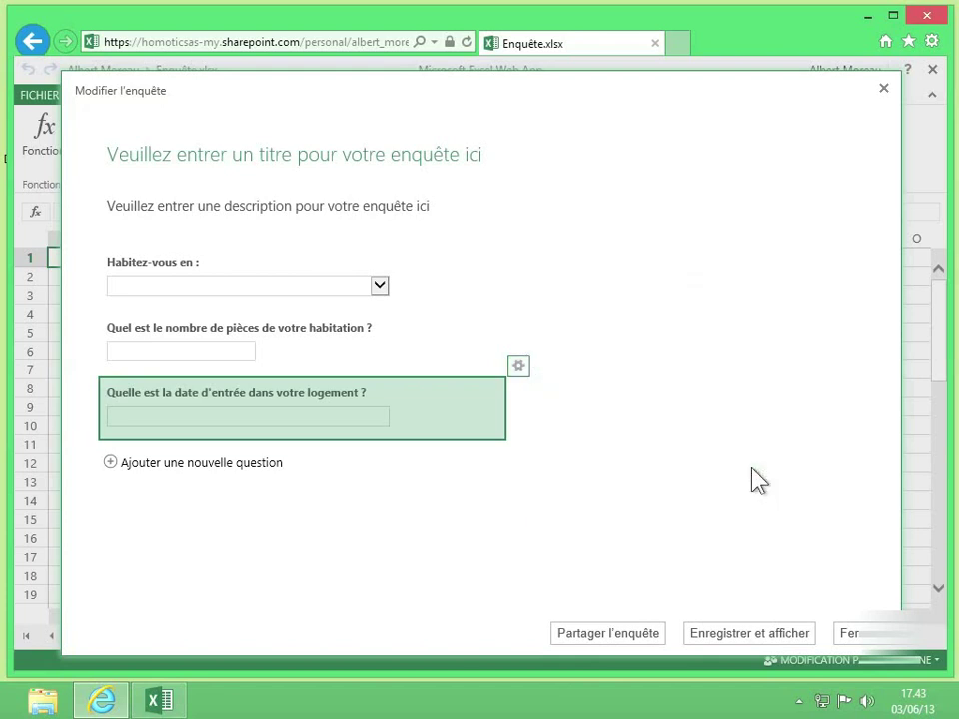
Step: Review the settings of the second and third questions, and save the survey to display it as respondents see it
click(314, 363)
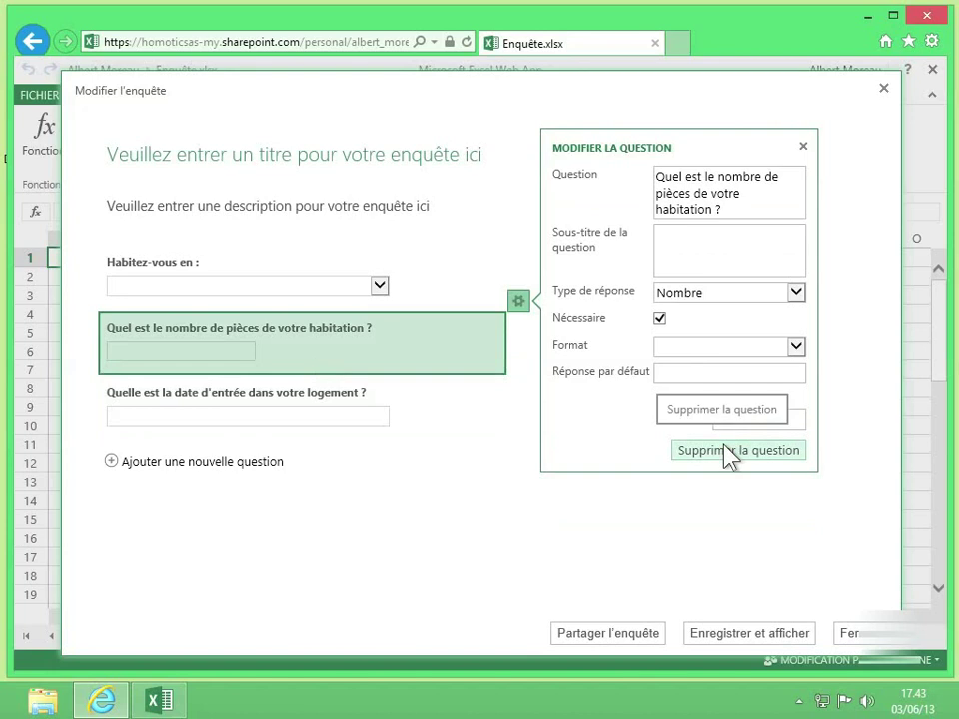
click(489, 419)
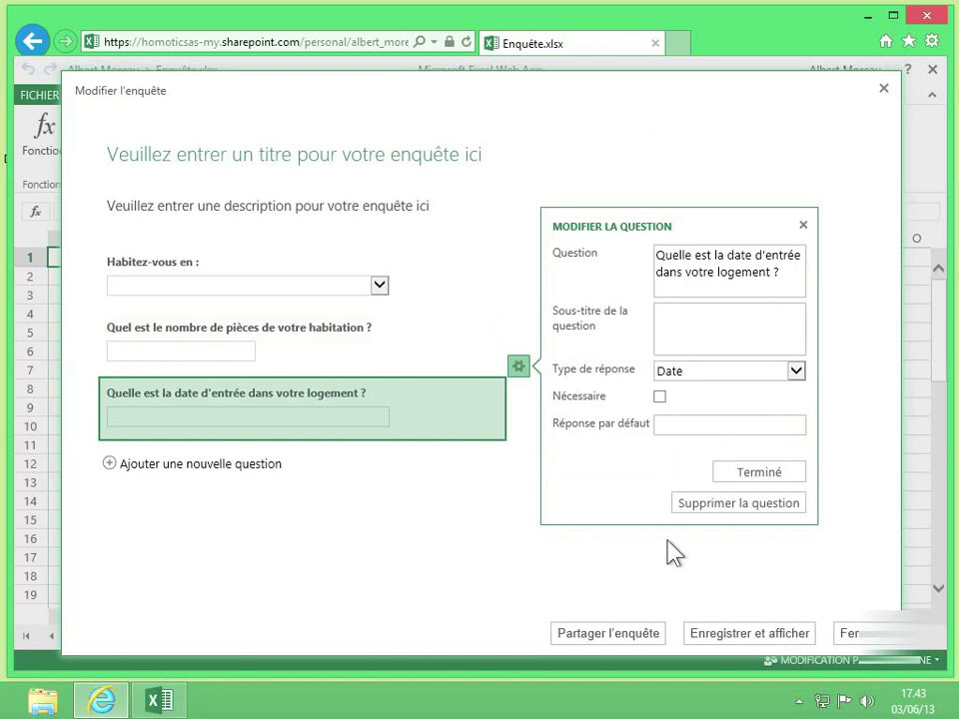
click(768, 637)
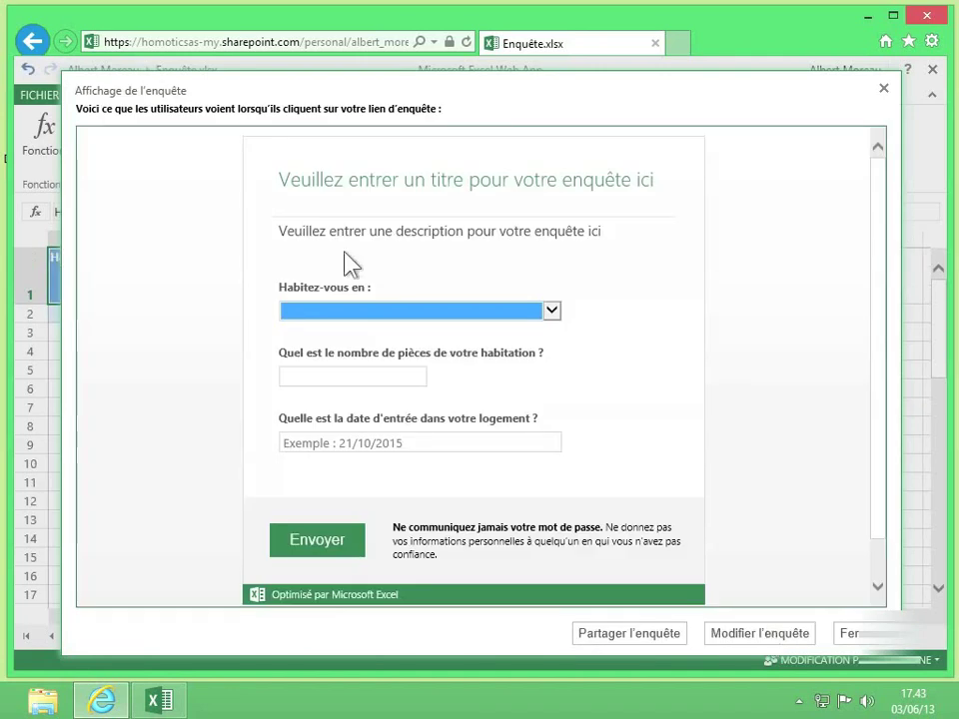
Step: Test the displayed survey by choosing Appartement as the housing type and entering "hjgj" as the number of rooms, then clearing that text
click(374, 311)
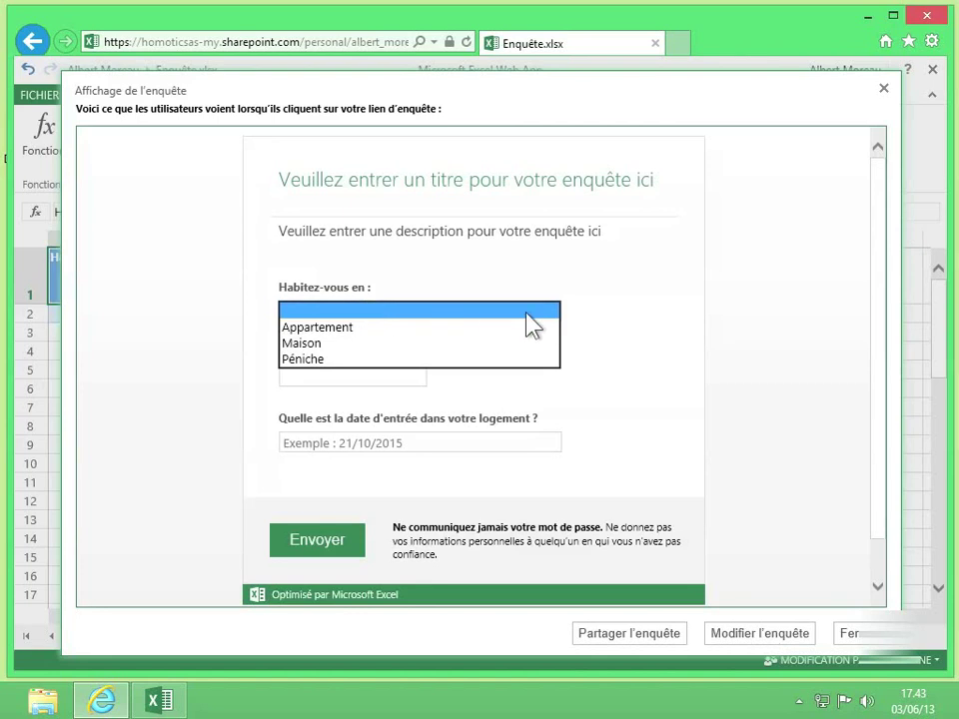
click(318, 328)
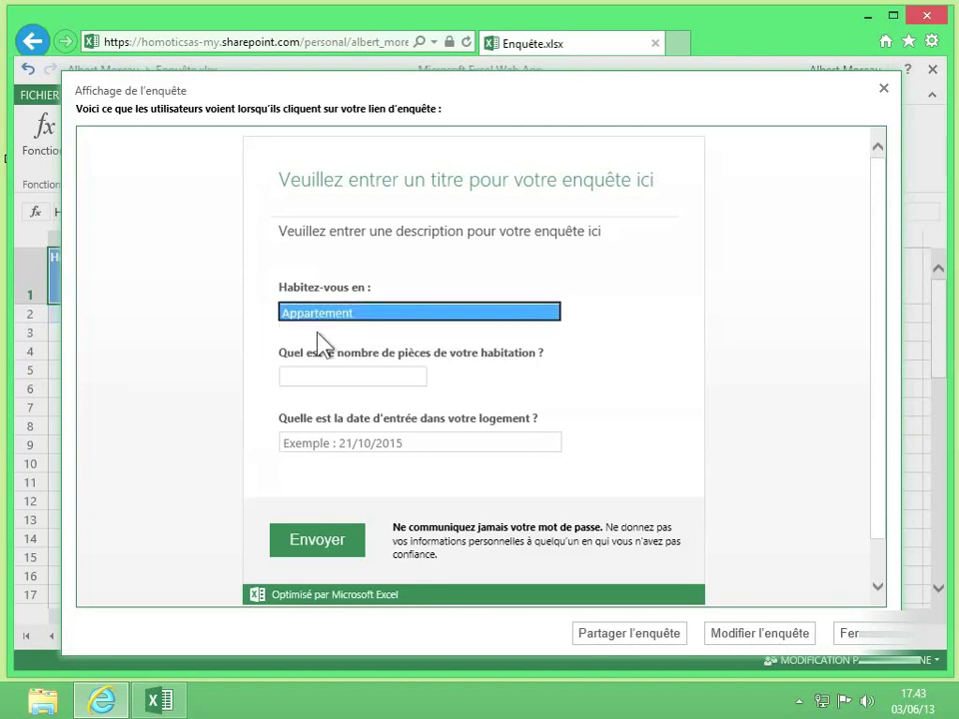
click(342, 379)
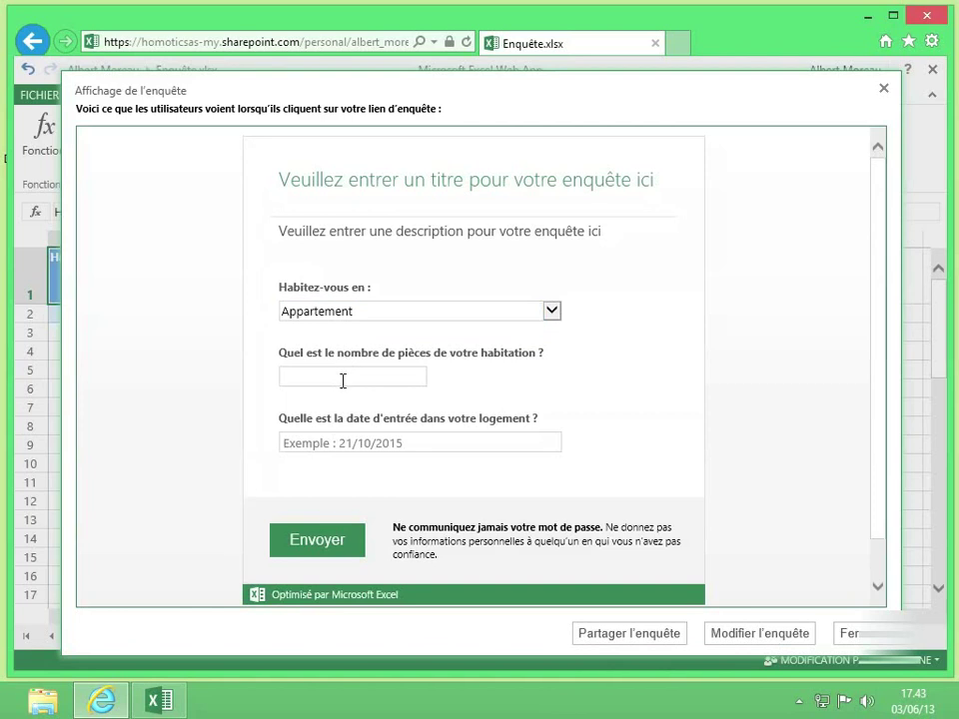
text(hjgj)
drag(302, 376, 232, 374)
key(BackSpace)
click(344, 444)
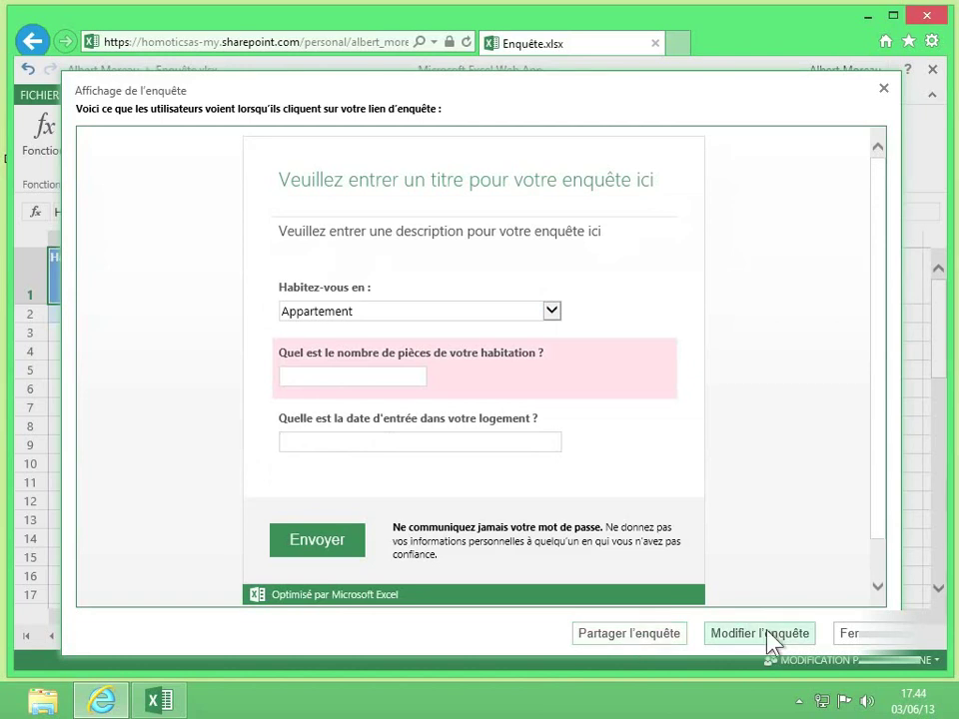
Step: Share the survey to generate a link for its respondents
click(646, 643)
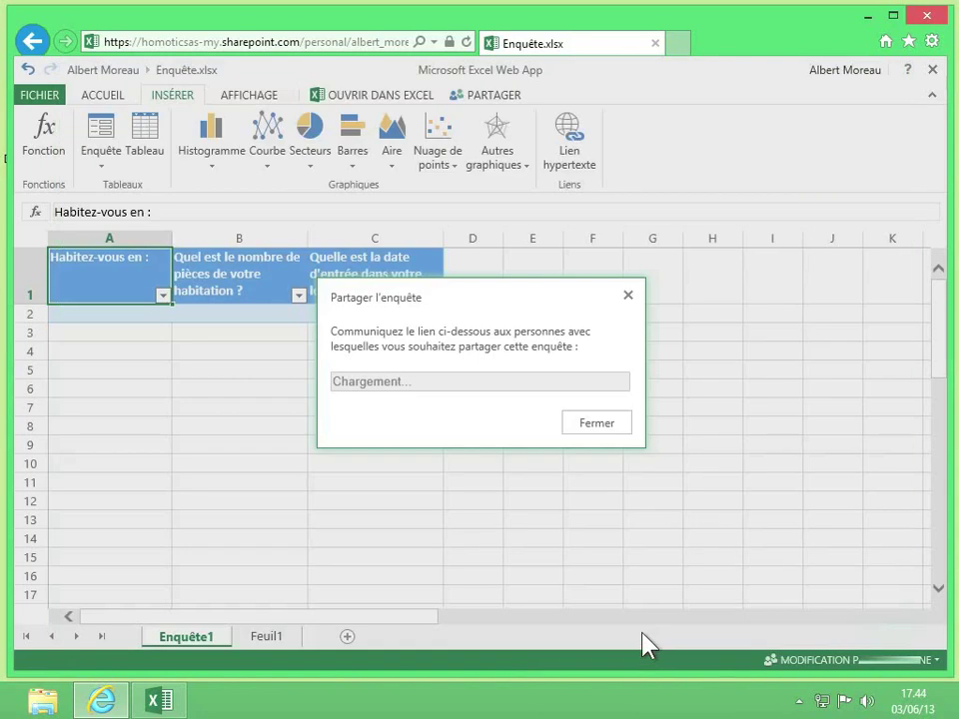